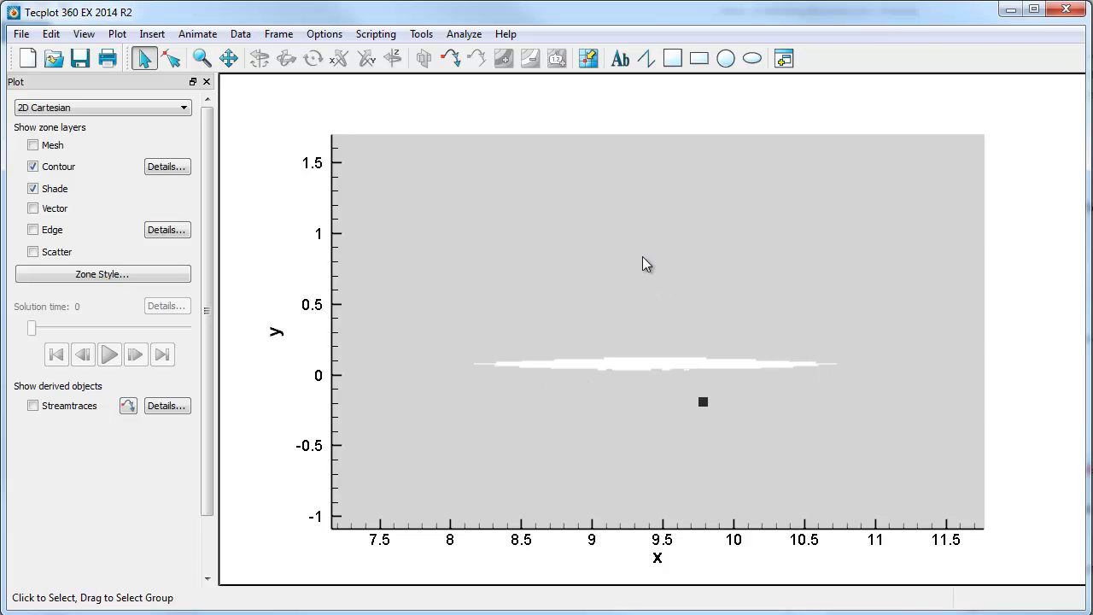
# Choose Shadowgraph in Calculate Variables, turn off Calculate on Demand, and run the calculation.
pyautogui.click(464, 34)
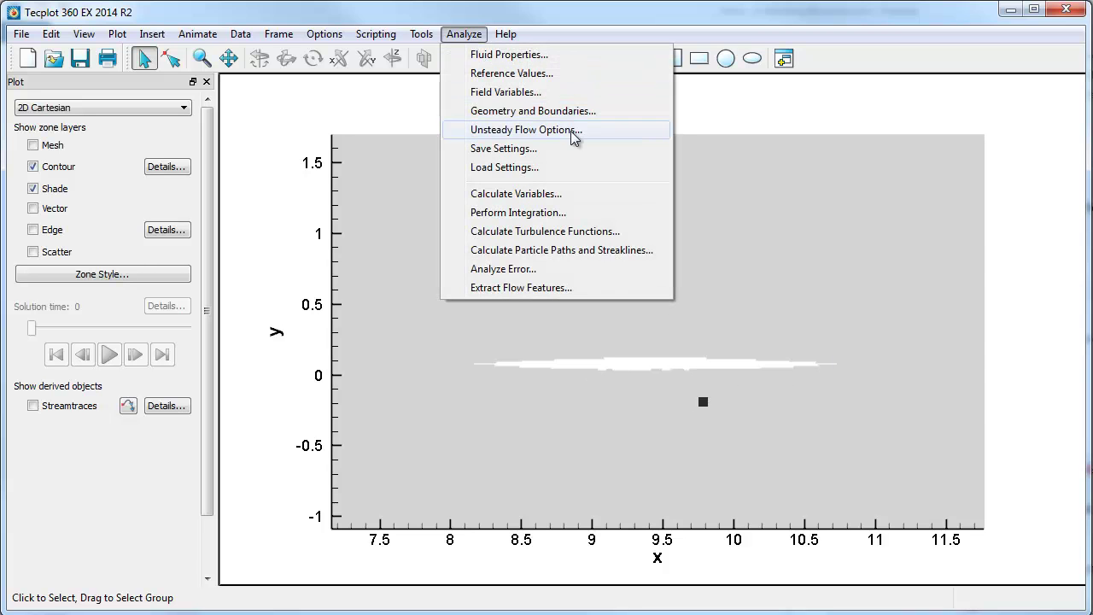
pyautogui.click(542, 197)
pyautogui.click(689, 250)
pyautogui.click(539, 281)
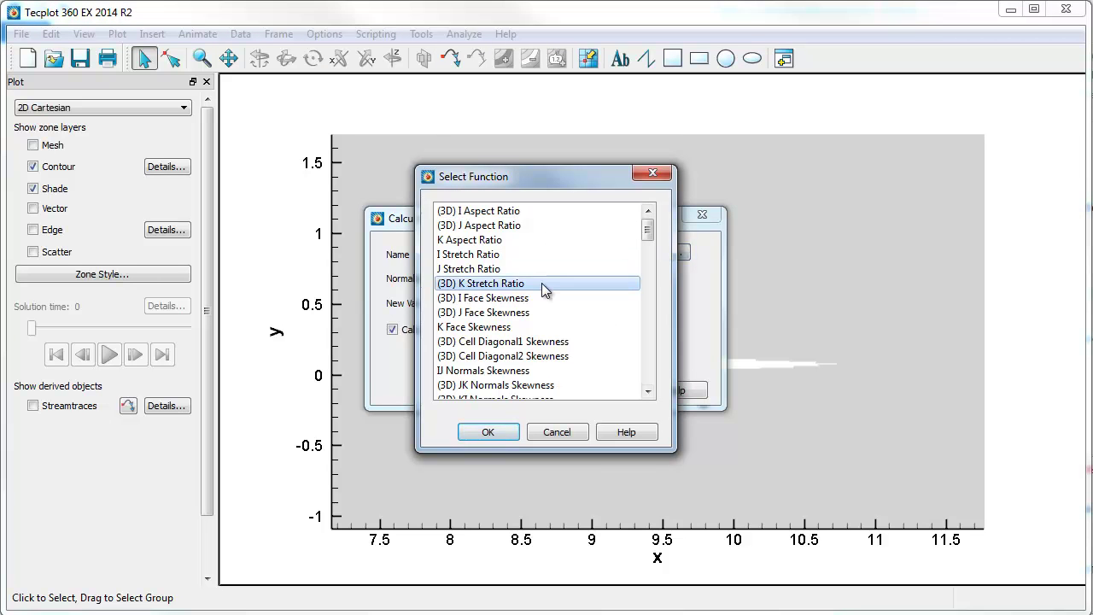
pyautogui.press('pagedown')
pyautogui.press('pagedown')
pyautogui.press('Down')
pyautogui.press('Down')
pyautogui.press('Down')
pyautogui.press('Down')
pyautogui.press('Down')
pyautogui.press('Down')
pyautogui.press('Down')
pyautogui.press('Down')
pyautogui.press('Down')
pyautogui.press('Down')
pyautogui.press('Down')
pyautogui.press('Down')
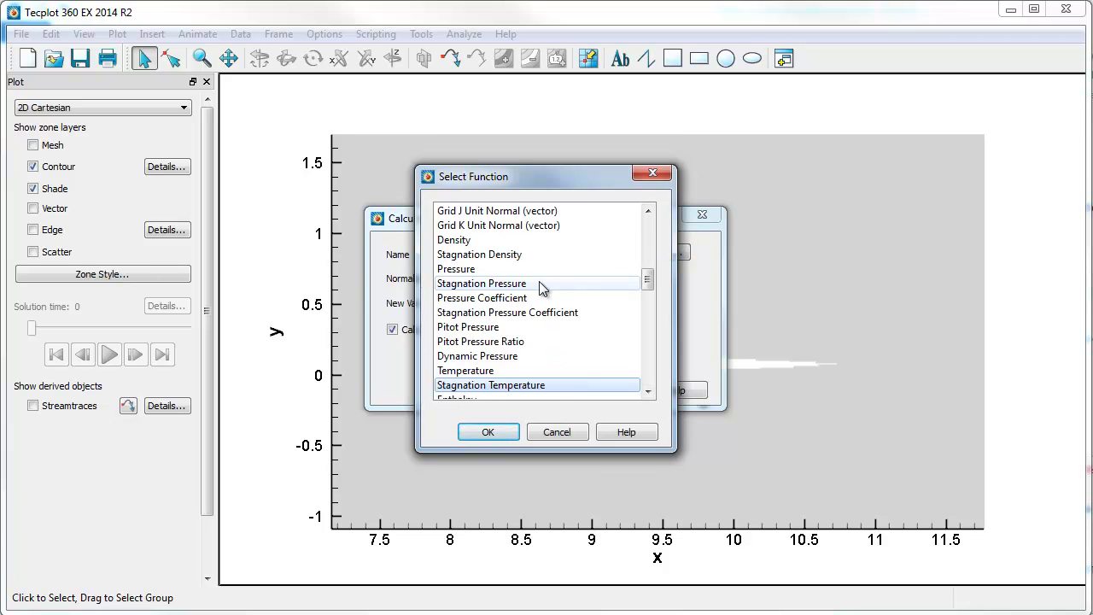
pyautogui.press('Down')
pyautogui.press('Down')
pyautogui.press('Down')
pyautogui.press('Down')
pyautogui.press('Down')
pyautogui.press('Down')
pyautogui.press('Down')
pyautogui.press('Down')
pyautogui.press('Down')
pyautogui.press('Down')
pyautogui.press('Down')
pyautogui.press('Down')
pyautogui.press('Down')
pyautogui.press('Down')
pyautogui.press('Down')
pyautogui.press('Down')
pyautogui.press('Down')
pyautogui.press('Down')
pyautogui.press('Down')
pyautogui.press('Down')
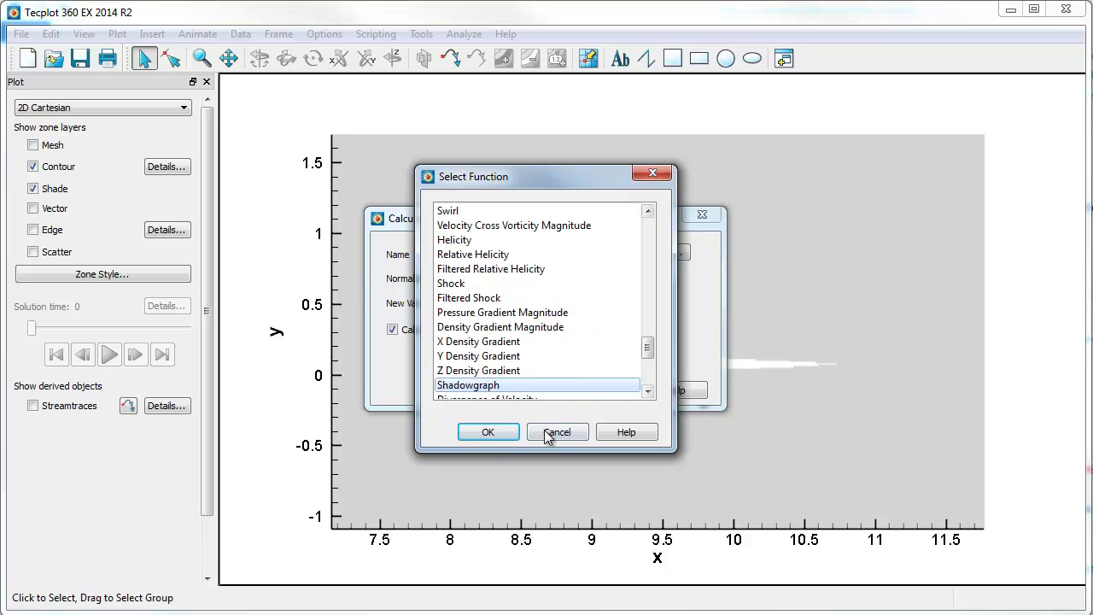
pyautogui.click(491, 432)
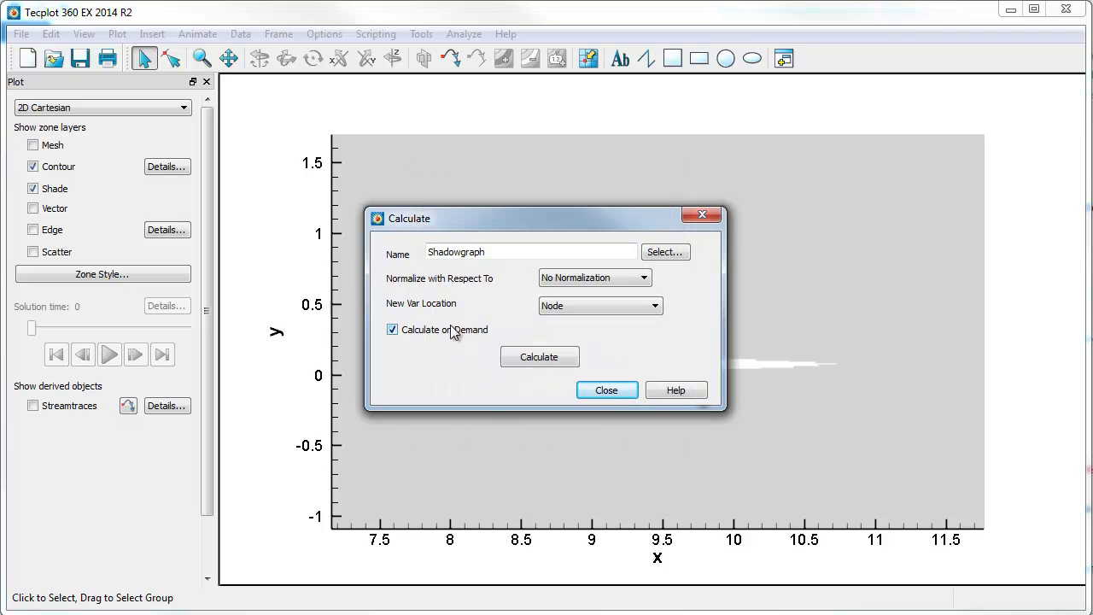
pyautogui.click(454, 332)
pyautogui.click(557, 358)
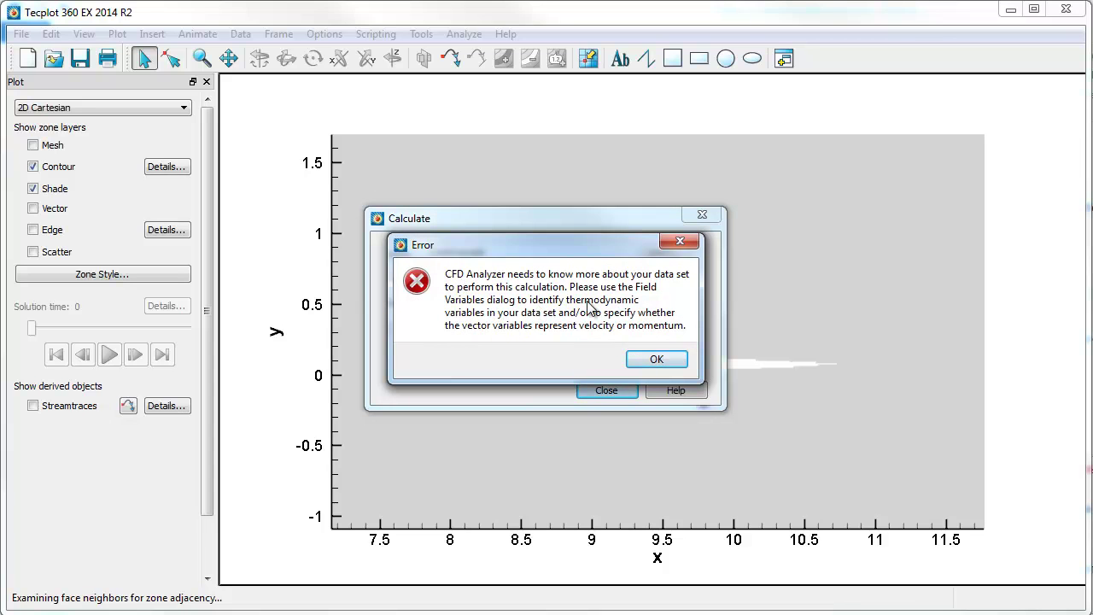
# Dismiss the error and map the first state variable, Pressure, to data variable 8: Pressure.
pyautogui.click(654, 359)
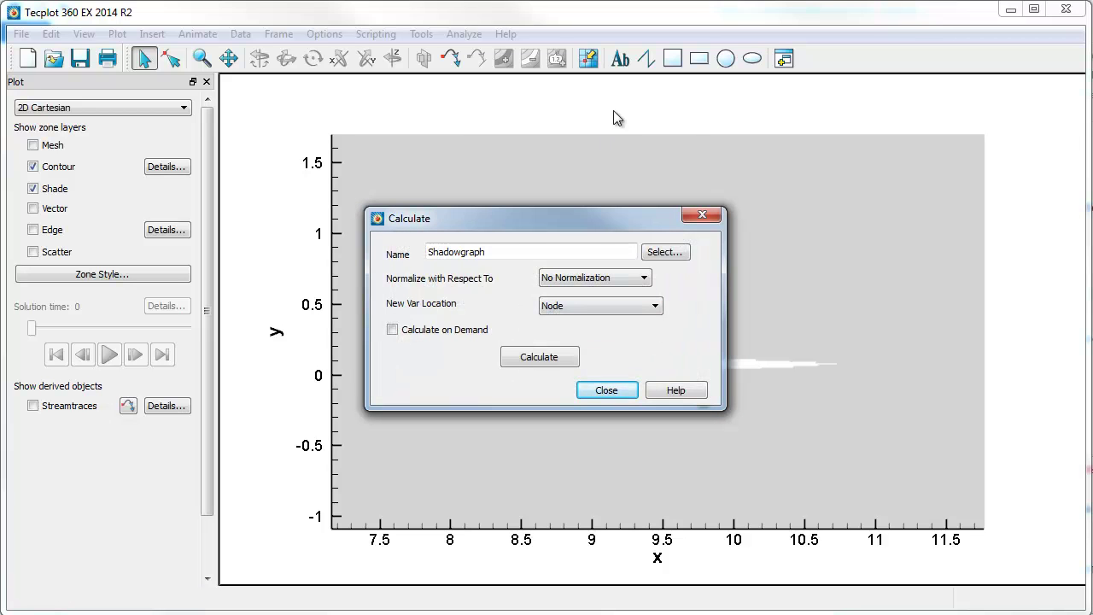
pyautogui.click(463, 34)
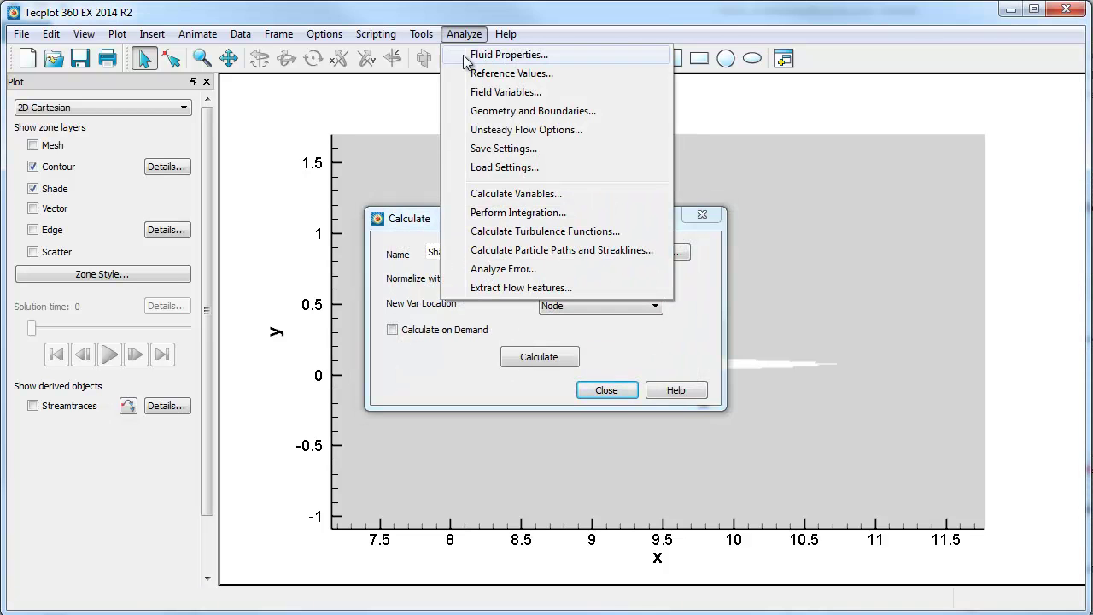
pyautogui.click(502, 93)
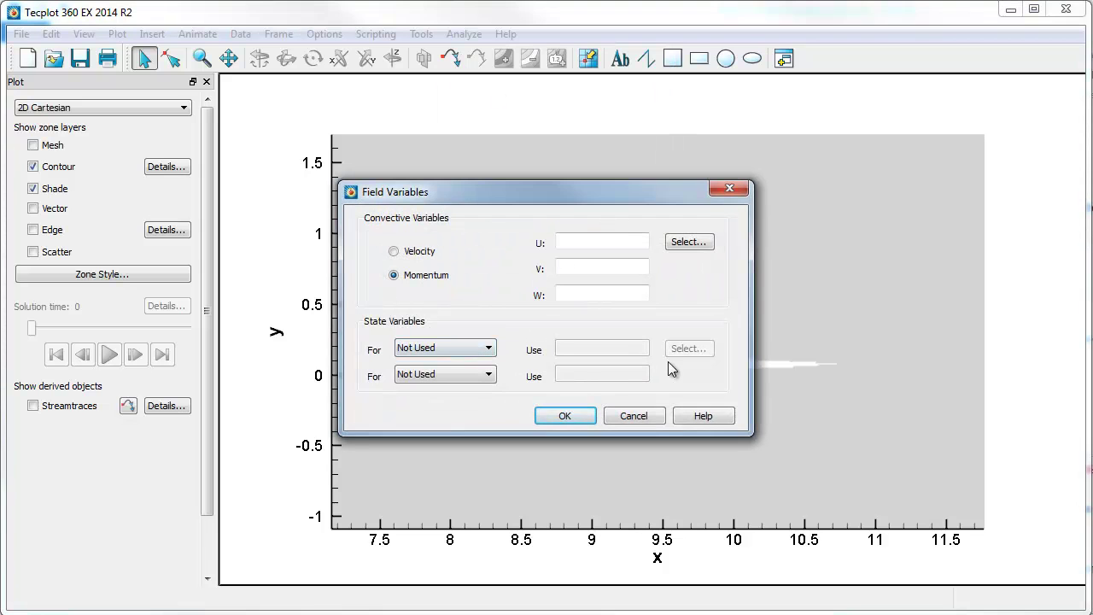
pyautogui.click(487, 349)
pyautogui.click(417, 361)
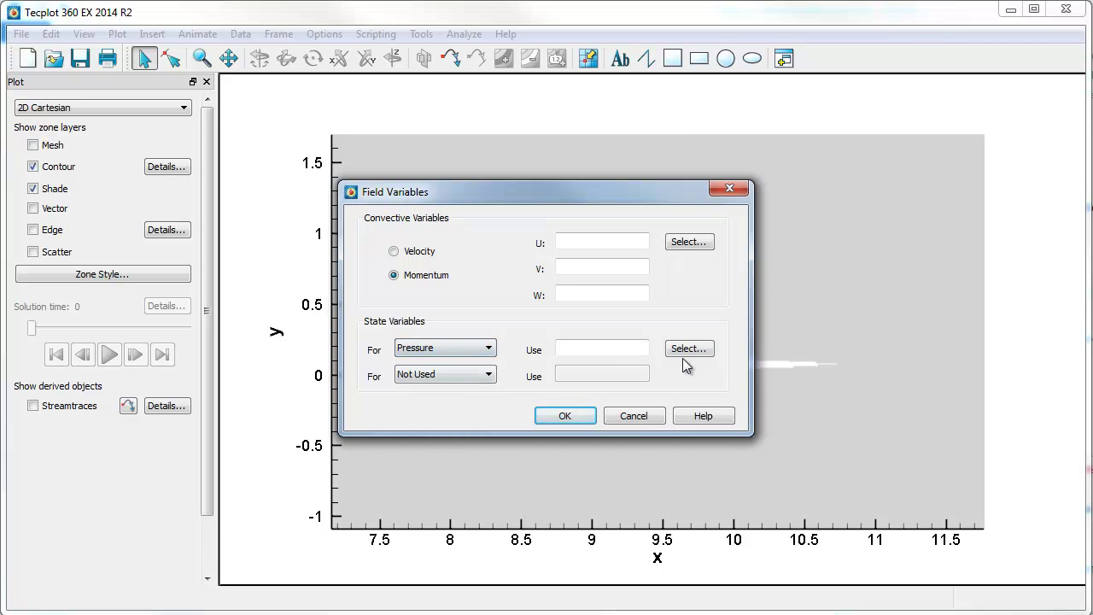
pyautogui.click(689, 349)
pyautogui.click(564, 275)
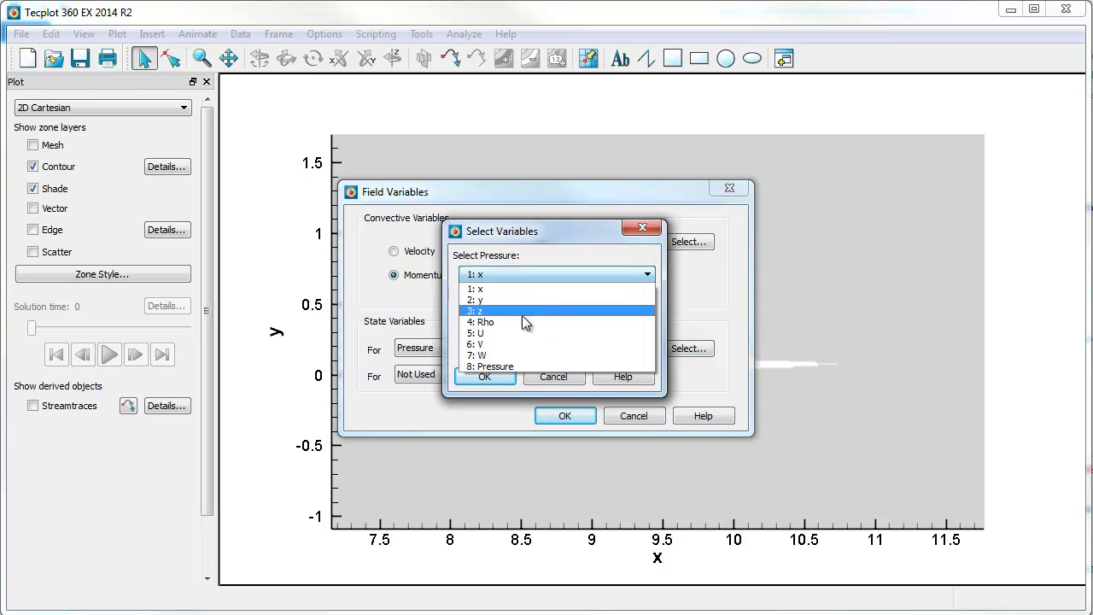
pyautogui.click(497, 368)
pyautogui.click(494, 376)
# Map the second state variable, Density, to 4: Rho, accept U and V momentum, and apply.
pyautogui.click(489, 376)
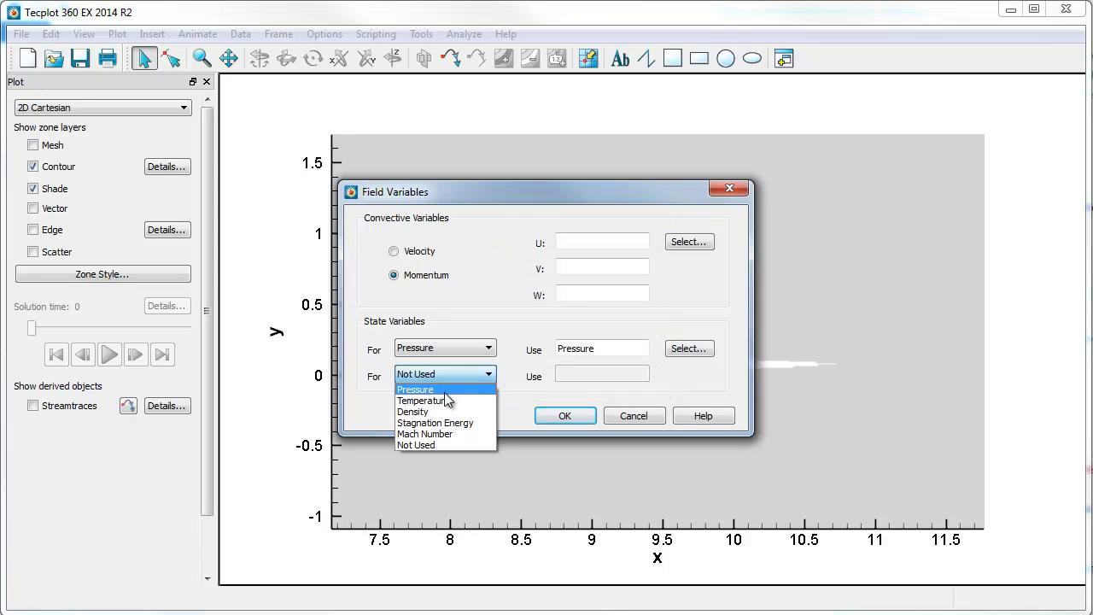
pyautogui.click(433, 412)
pyautogui.click(710, 348)
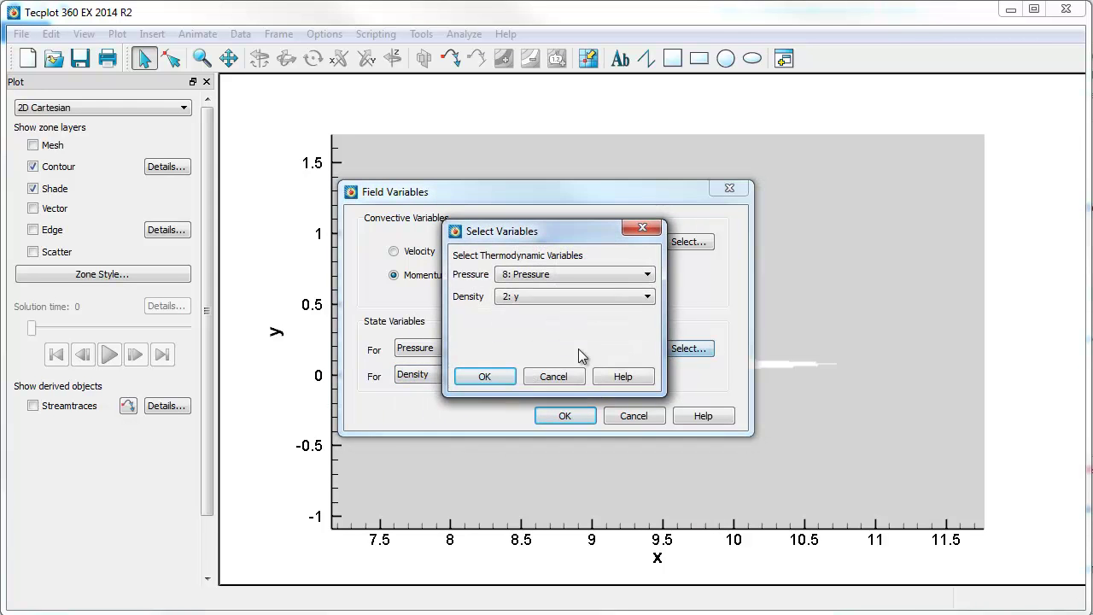
pyautogui.click(559, 299)
pyautogui.click(525, 342)
pyautogui.click(485, 377)
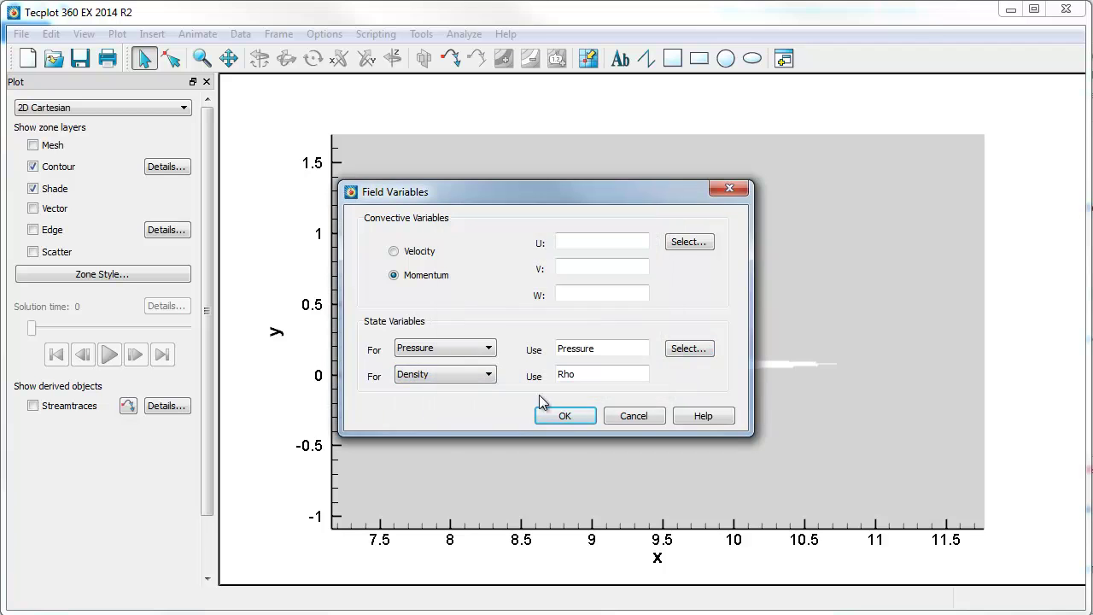
pyautogui.click(675, 244)
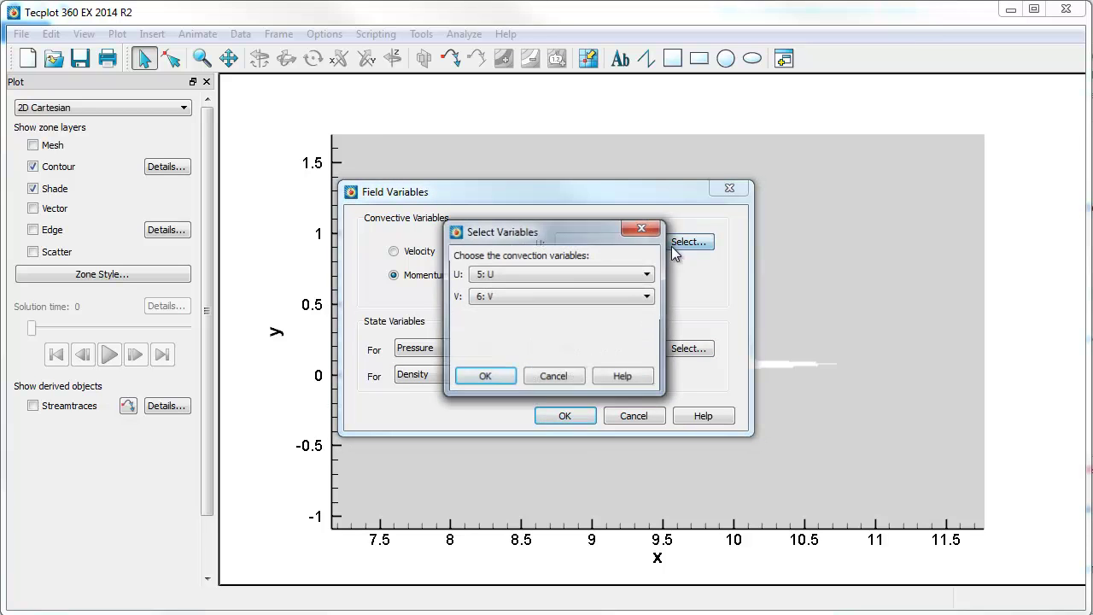
pyautogui.click(495, 375)
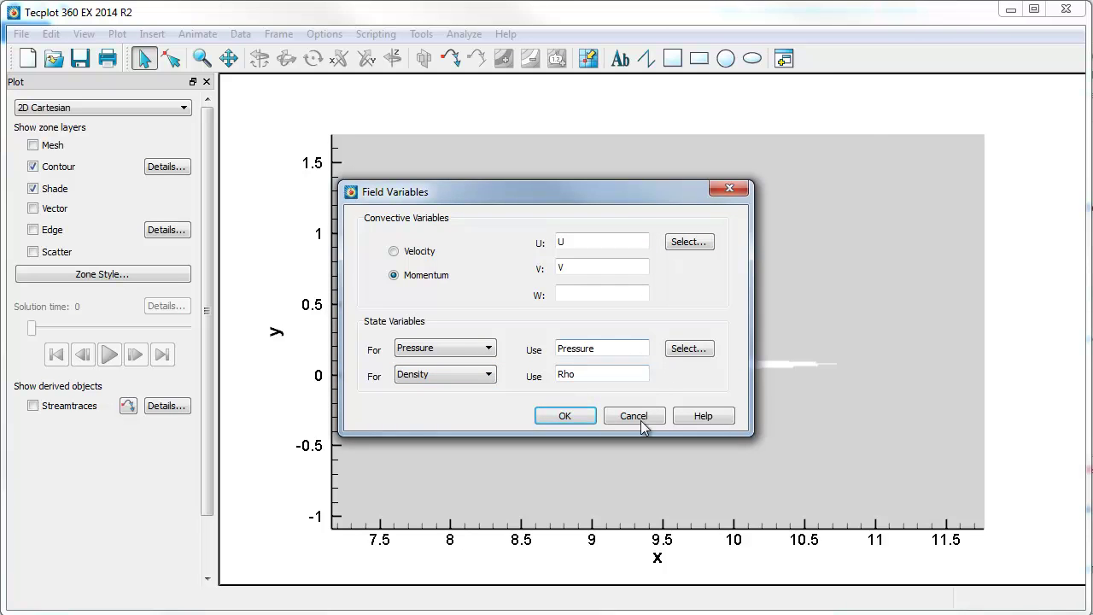
pyautogui.click(564, 416)
# Recalculate Shadowgraph, acknowledge the extrema report, and close the Calculate Variables dialog.
pyautogui.click(545, 357)
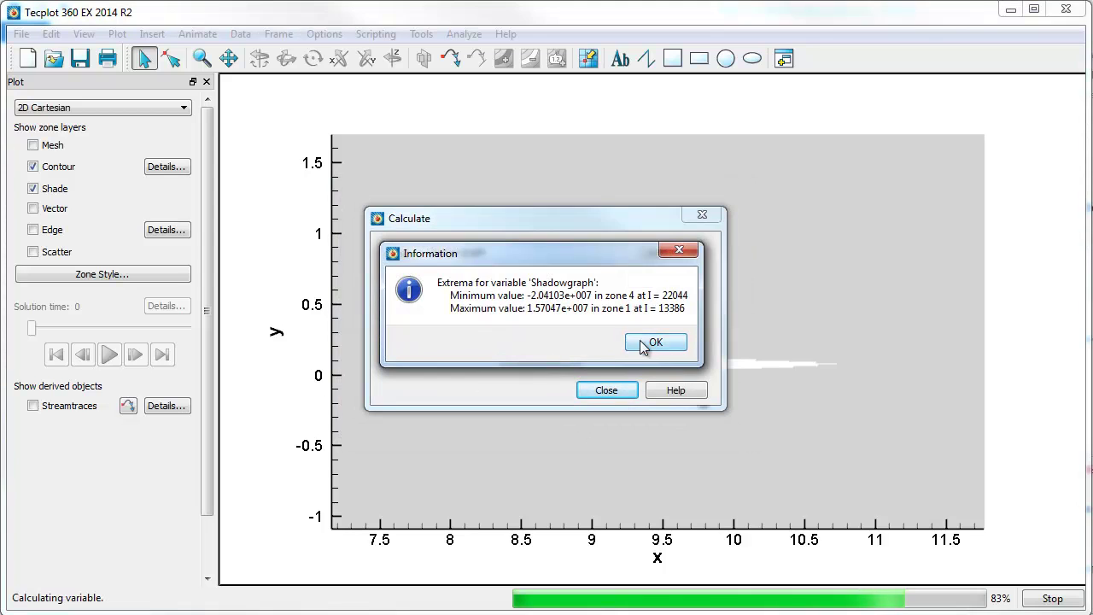
pyautogui.click(656, 345)
pyautogui.click(642, 338)
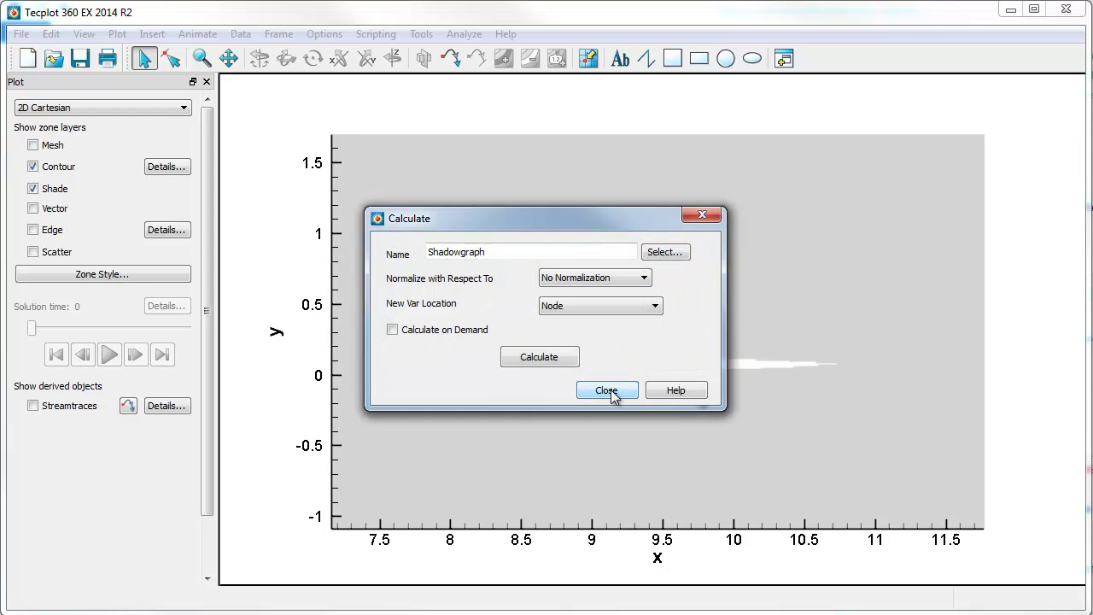
pyautogui.click(611, 389)
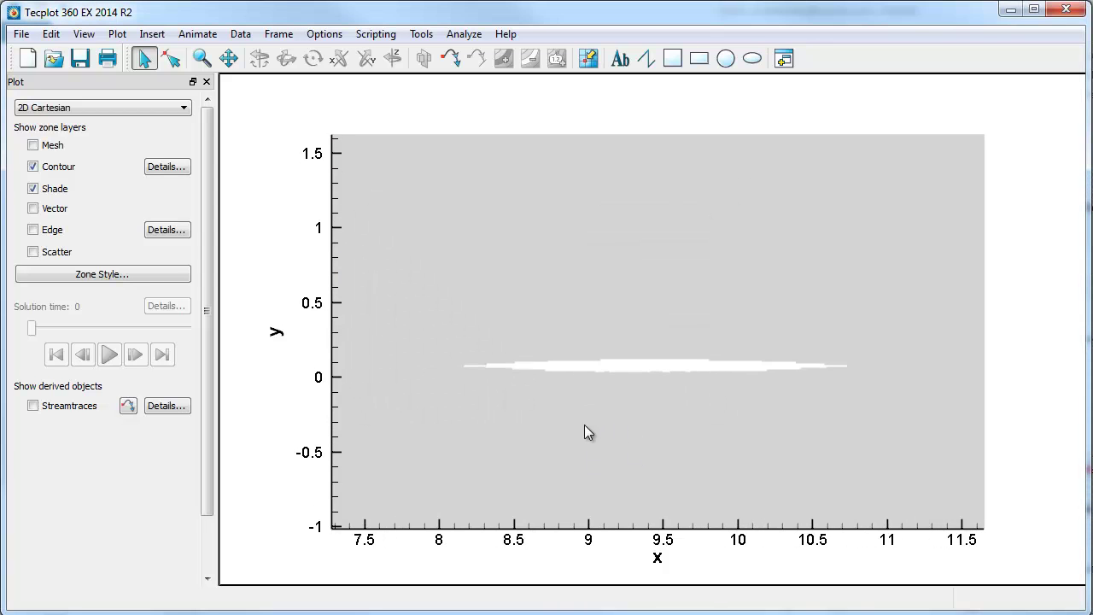
# Contour the slice zone by C8: Shadowgraph and bring up its Coloring settings for the gray map.
pyautogui.click(168, 167)
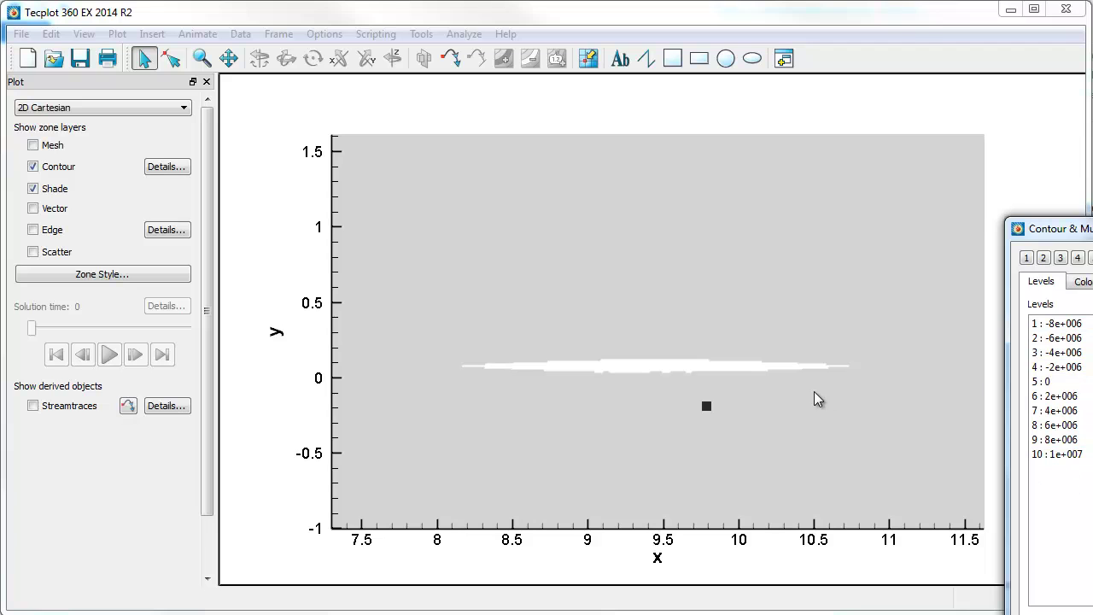
pyautogui.click(596, 245)
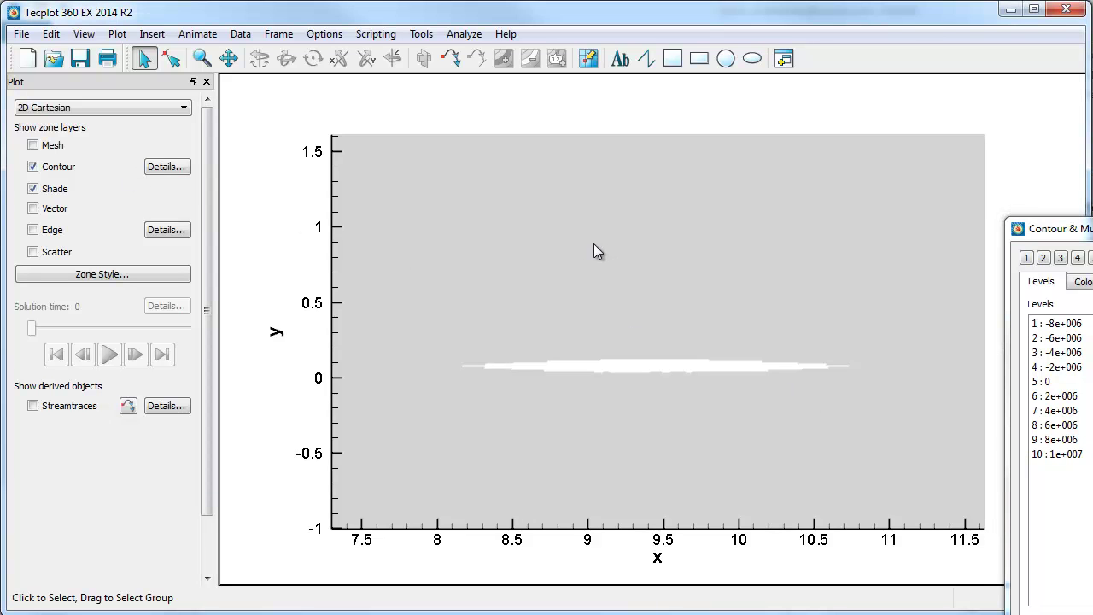
pyautogui.rightClick(593, 247)
pyautogui.click(650, 233)
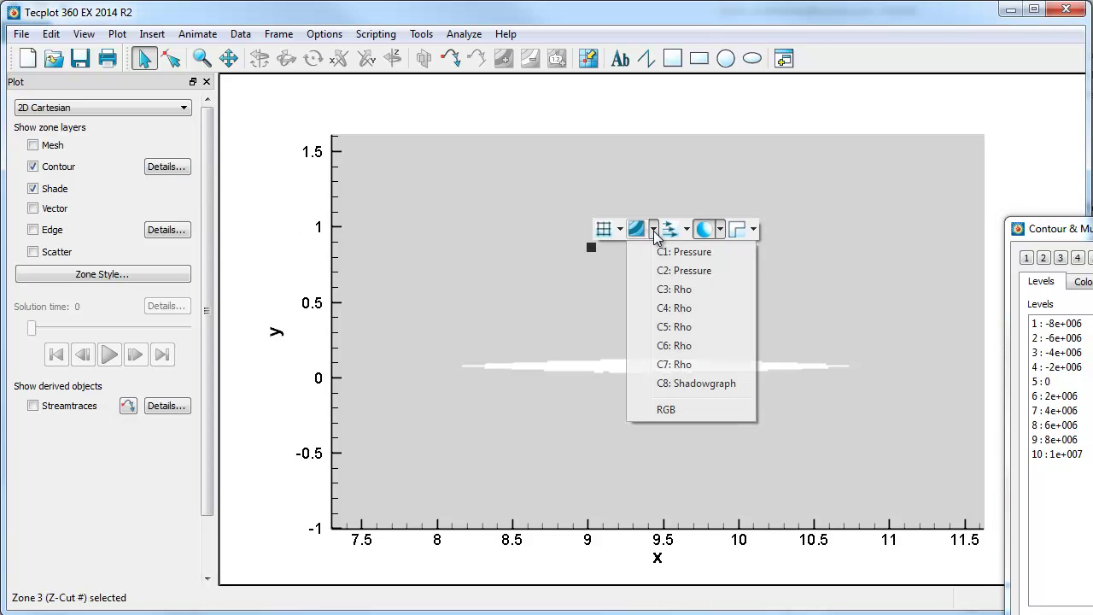
pyautogui.click(684, 384)
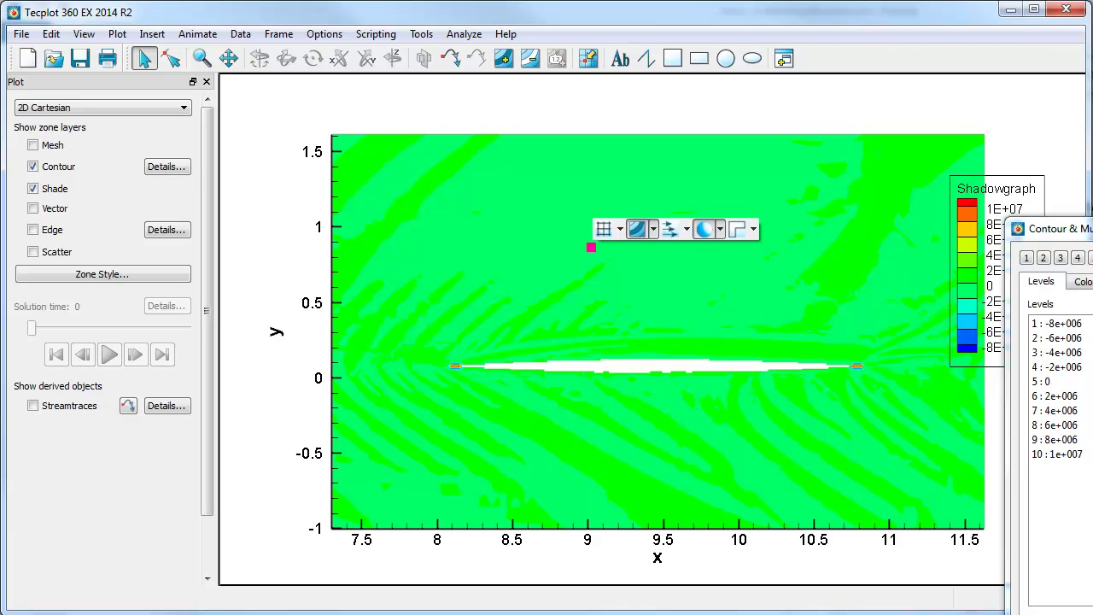
pyautogui.click(1083, 282)
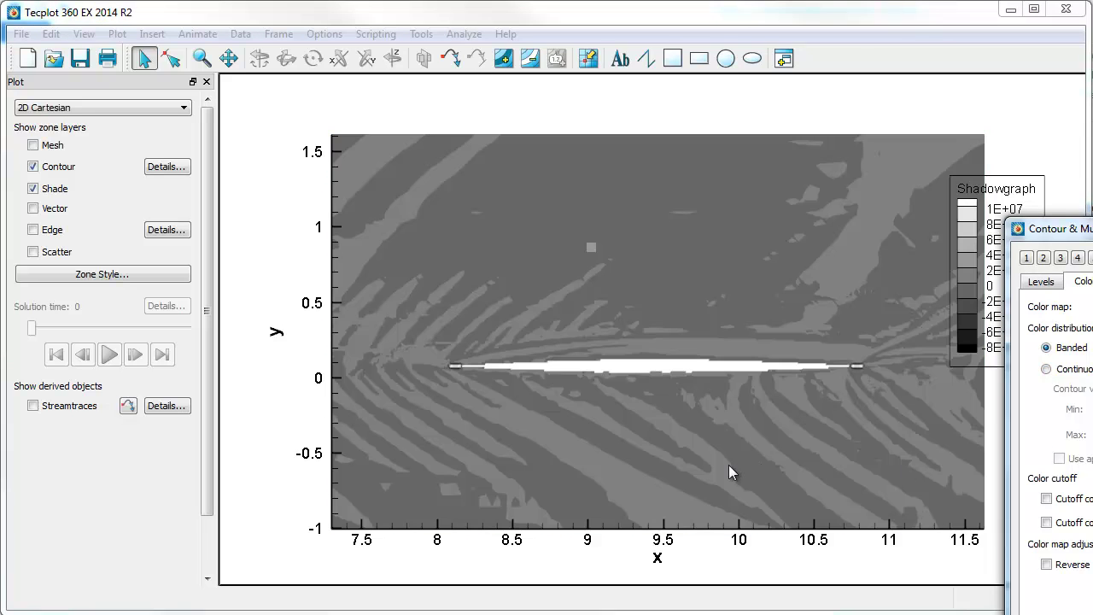
# Zoom out and shift the view up to show more of the shock pattern.
pyautogui.rightClick(733, 502)
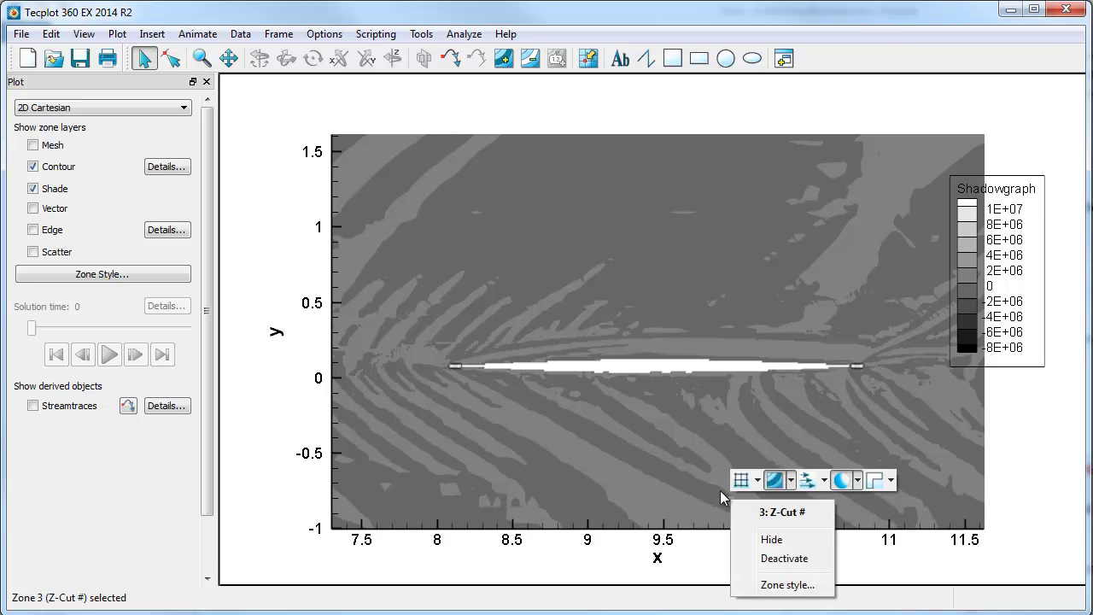
pyautogui.scroll(-3, 709, 371)
pyautogui.scroll(-3, 711, 382)
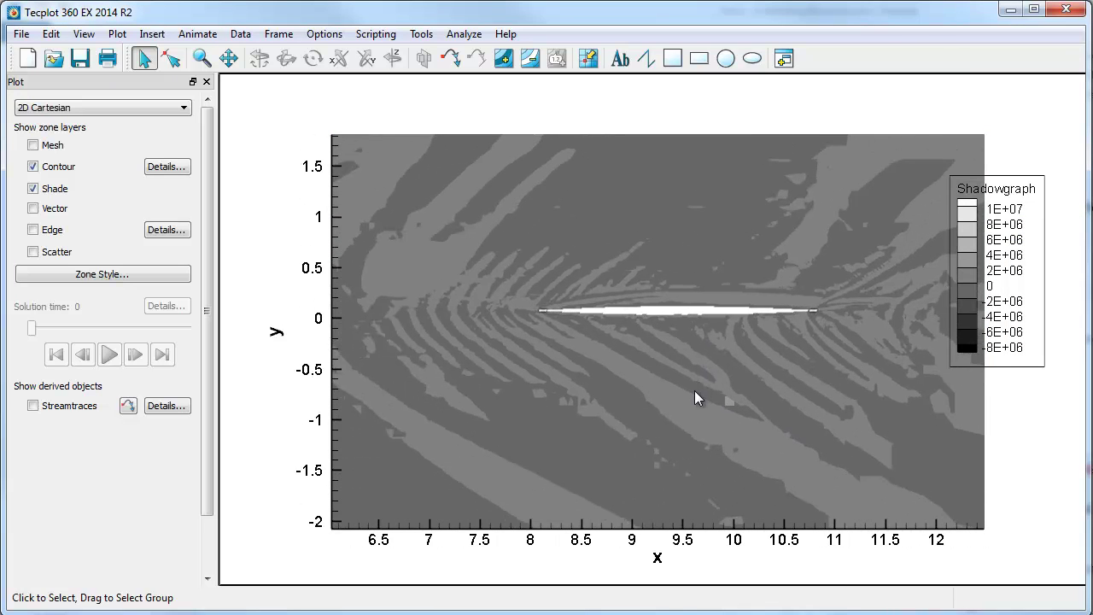
pyautogui.moveTo(691, 383); pyautogui.dragTo(694, 356)
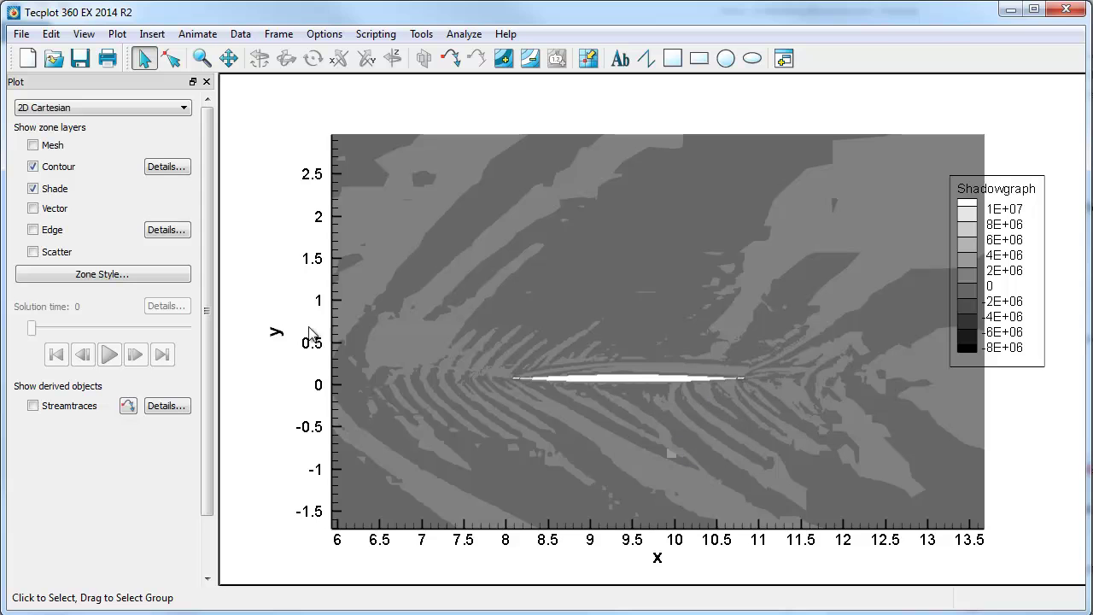
# In Contour Details try Continuous shading, restore Banded, then recentre the plot on the airfoil.
pyautogui.click(166, 167)
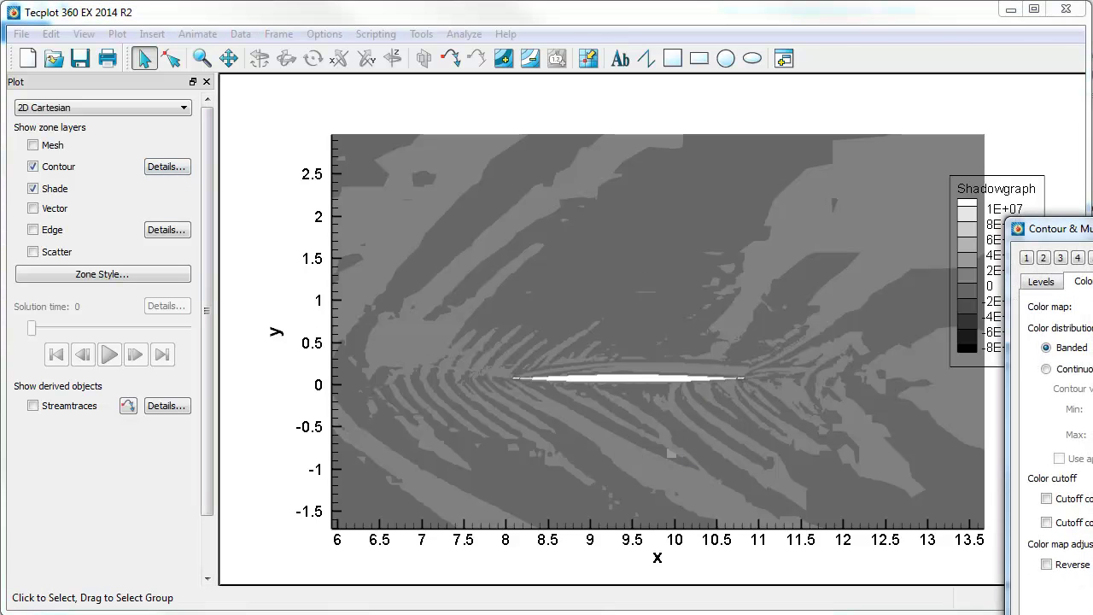
pyautogui.moveTo(1055, 229); pyautogui.dragTo(640, 149)
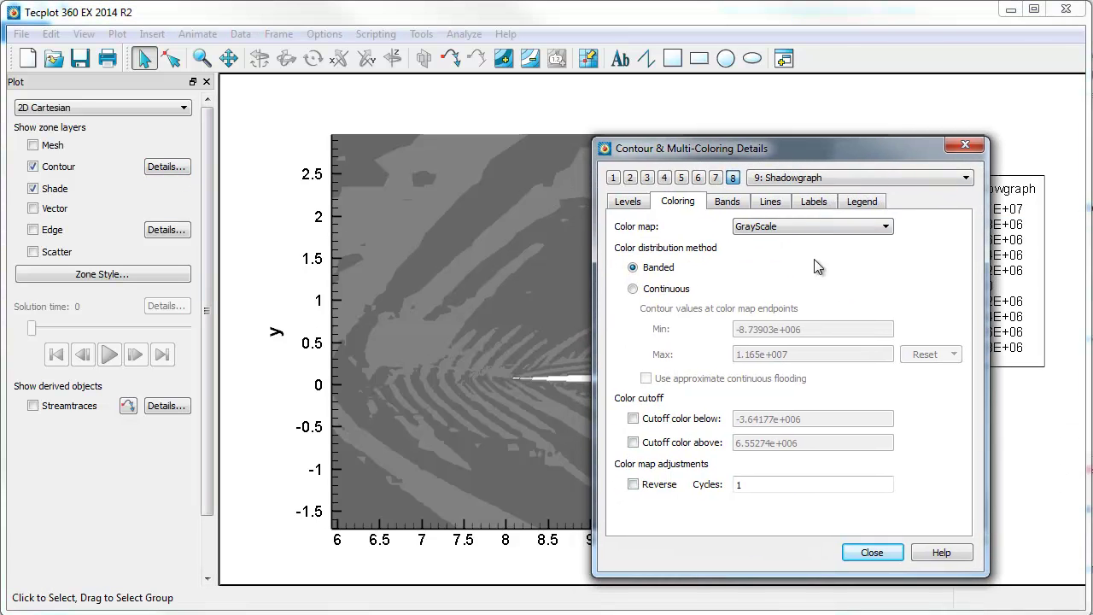
pyautogui.click(667, 291)
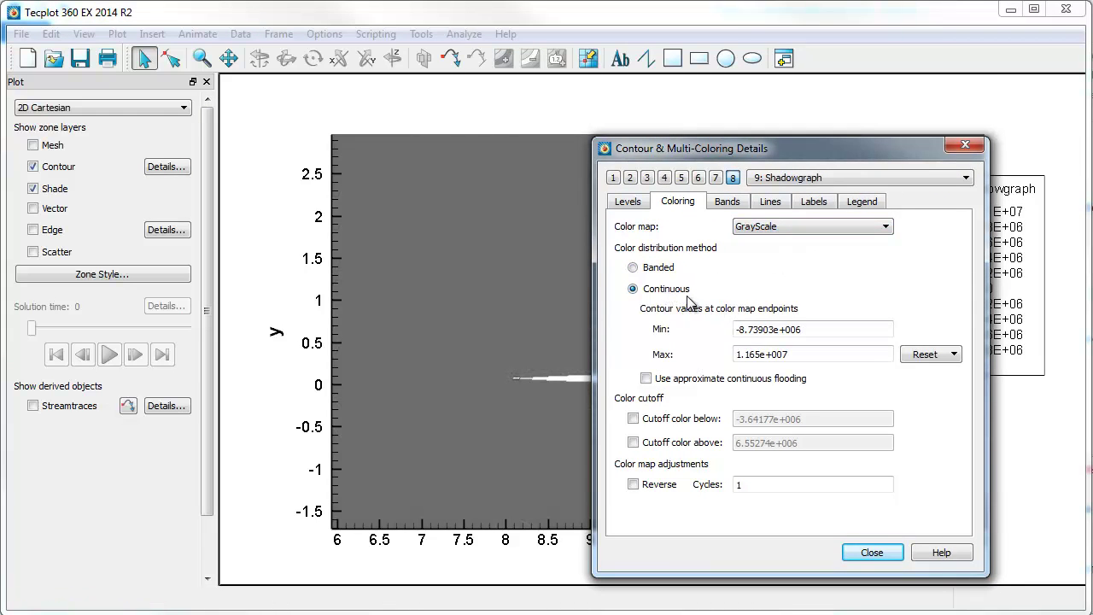
pyautogui.click(658, 268)
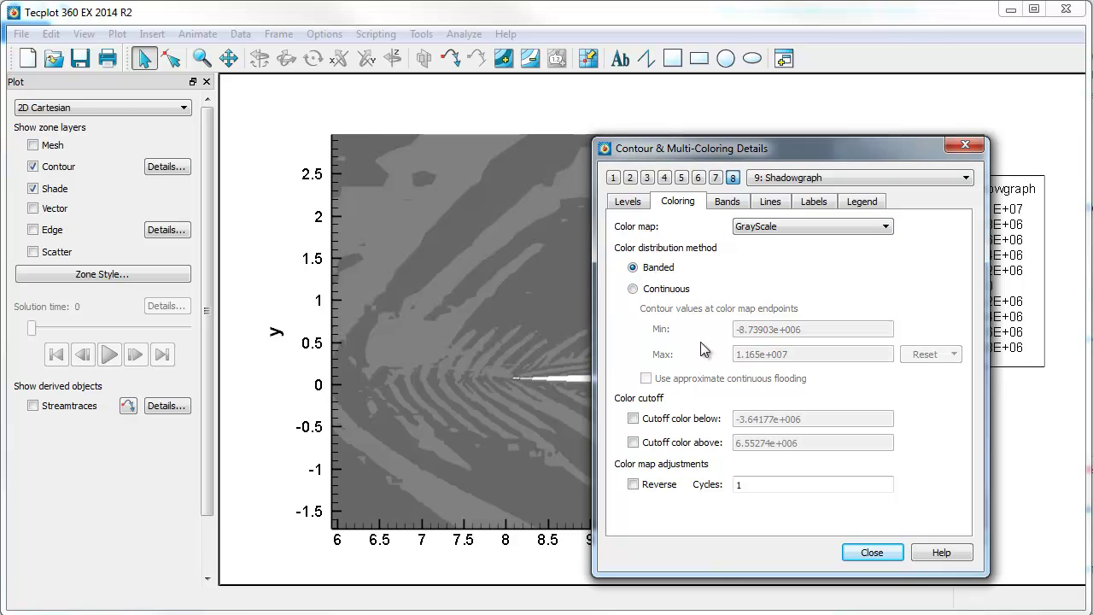
pyautogui.moveTo(754, 147); pyautogui.dragTo(1092, 138)
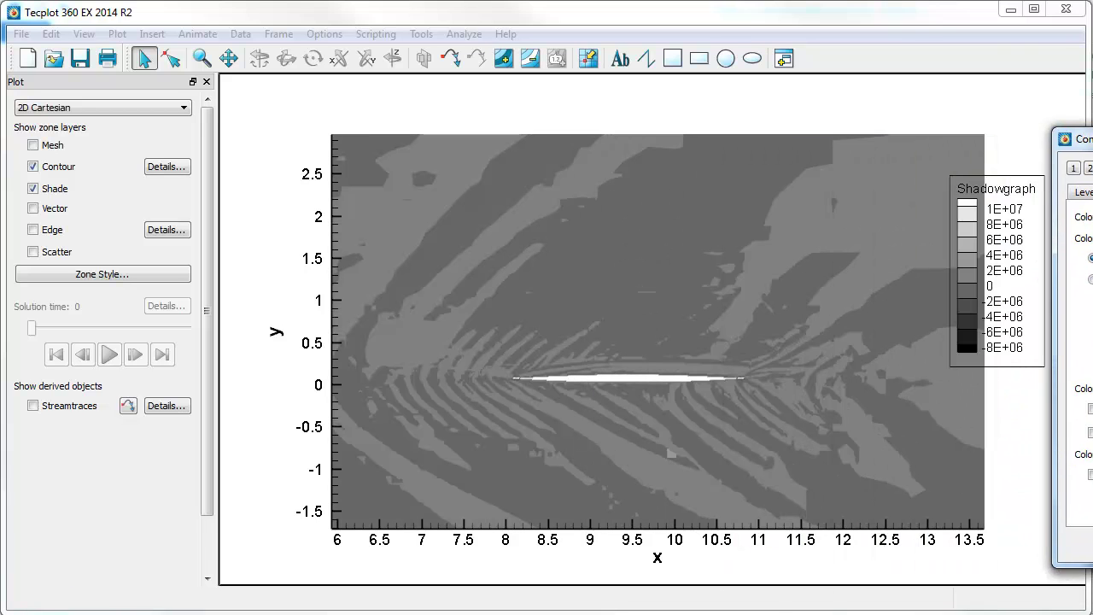
pyautogui.moveTo(762, 400); pyautogui.dragTo(775, 373)
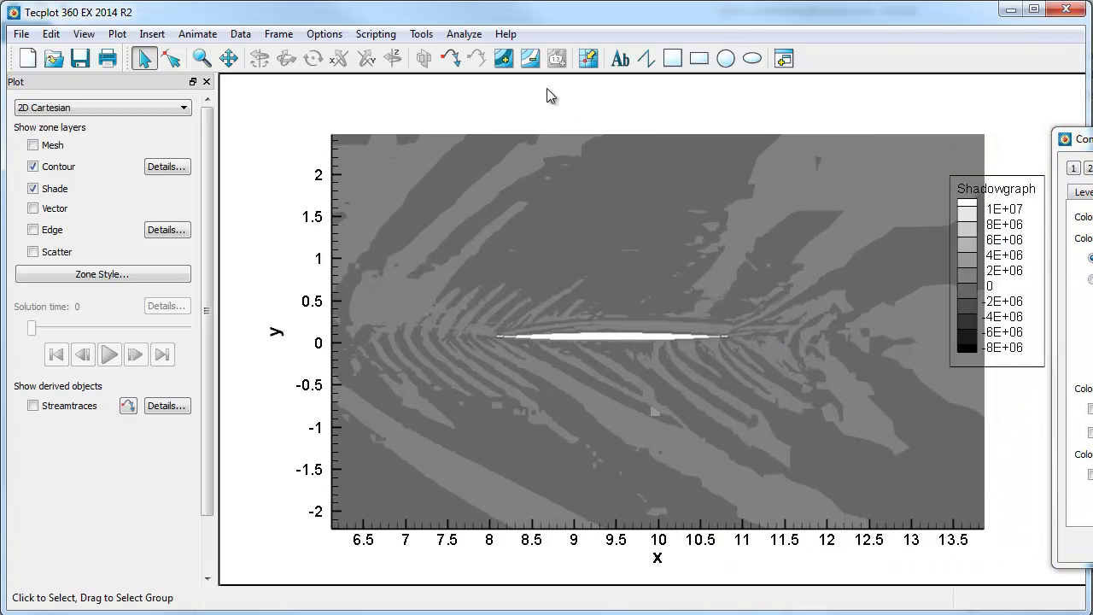
# Insert contour levels 0.0832496, -0.122719 and -0.271698 by picking points in the field near the airfoil.
pyautogui.click(504, 59)
pyautogui.moveTo(581, 249); pyautogui.dragTo(640, 227)
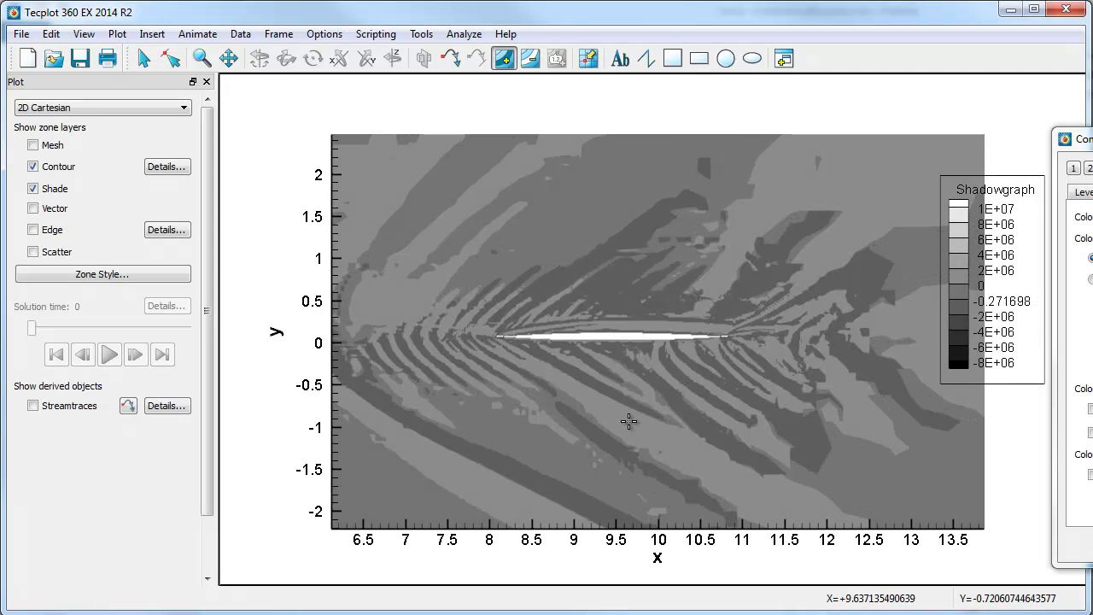
pyautogui.click(626, 431)
pyautogui.moveTo(627, 431)
pyautogui.mouseDown()
pyautogui.moveTo(652, 429)
pyautogui.moveTo(635, 439)
pyautogui.mouseUp()
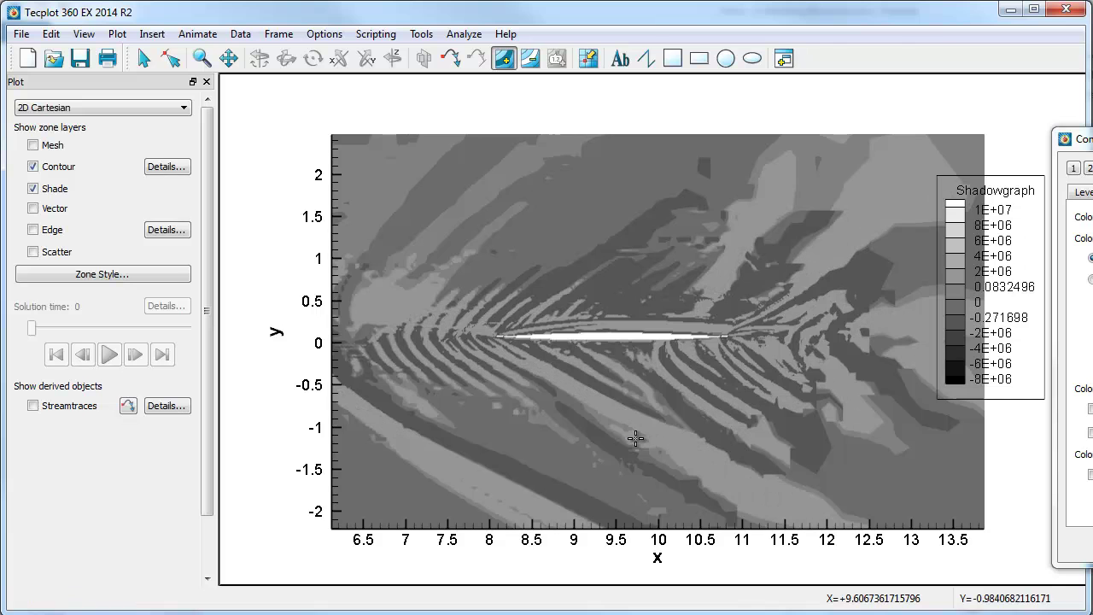
pyautogui.click(548, 467)
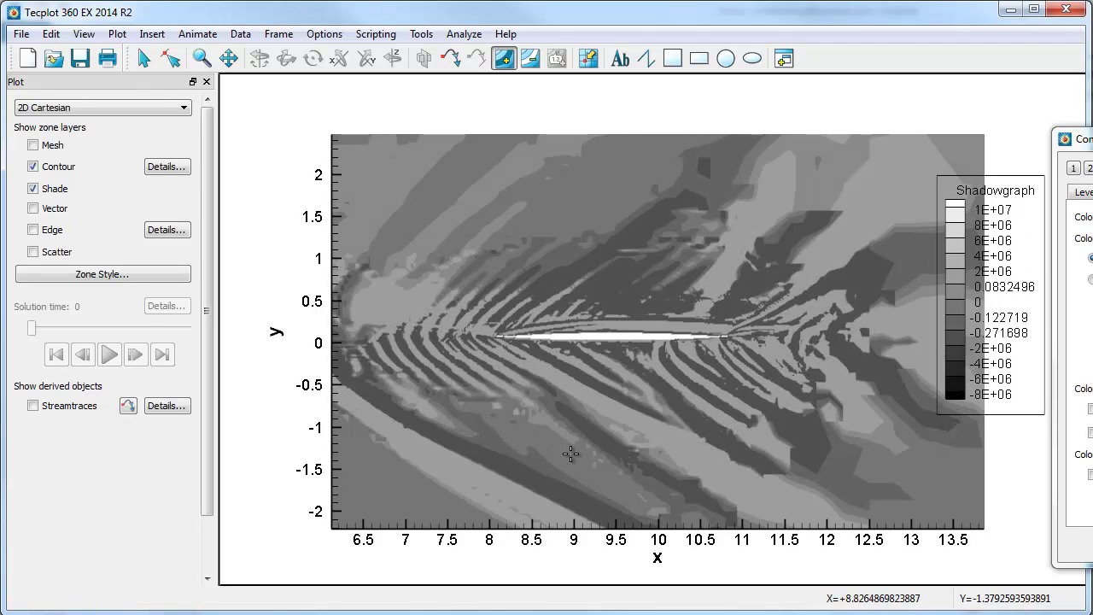
pyautogui.moveTo(588, 406); pyautogui.dragTo(604, 437)
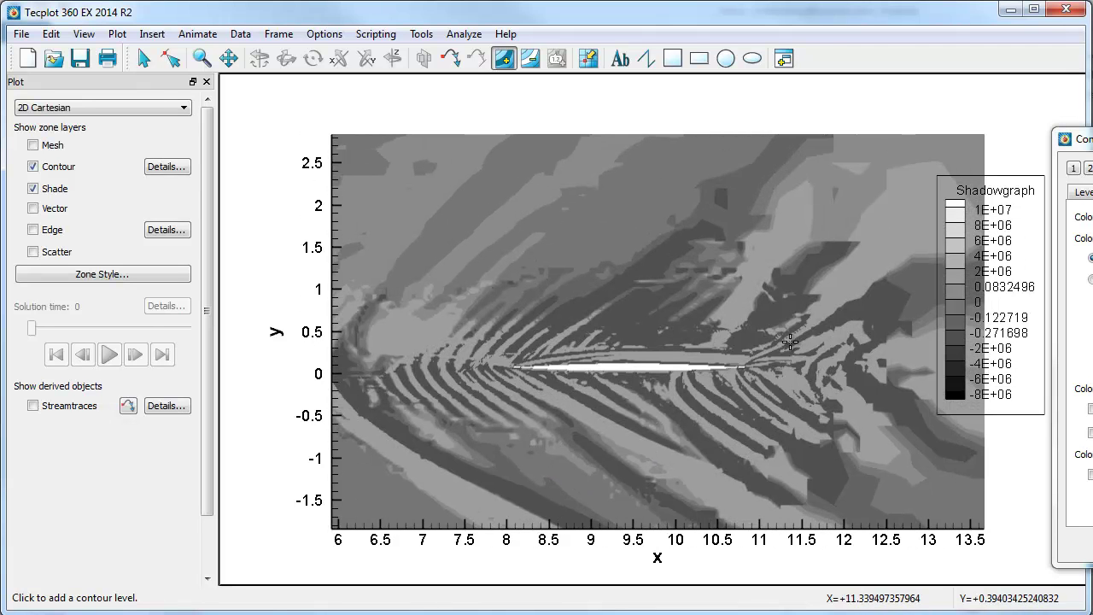